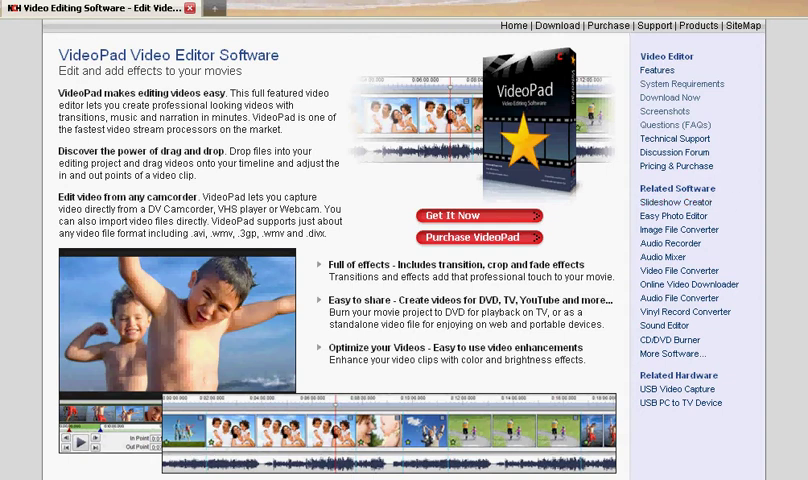
scroll(400, 240, down, 1)
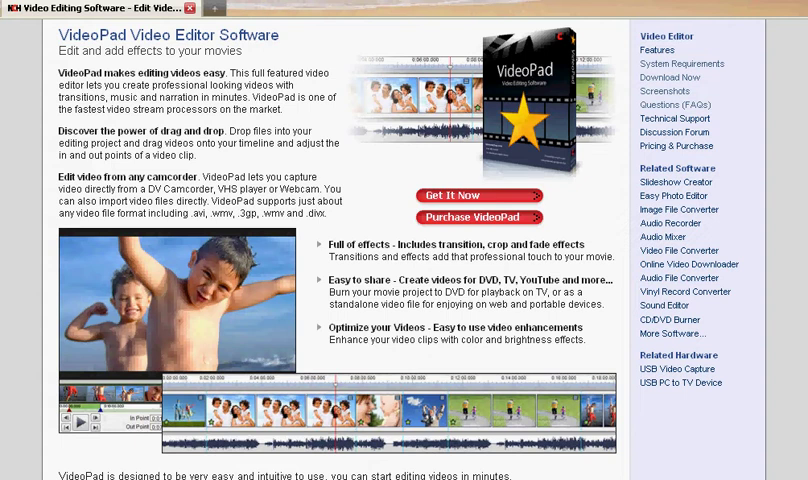
scroll(400, 240, down, 2)
scroll(400, 240, down, 1)
scroll(400, 240, down, 1)
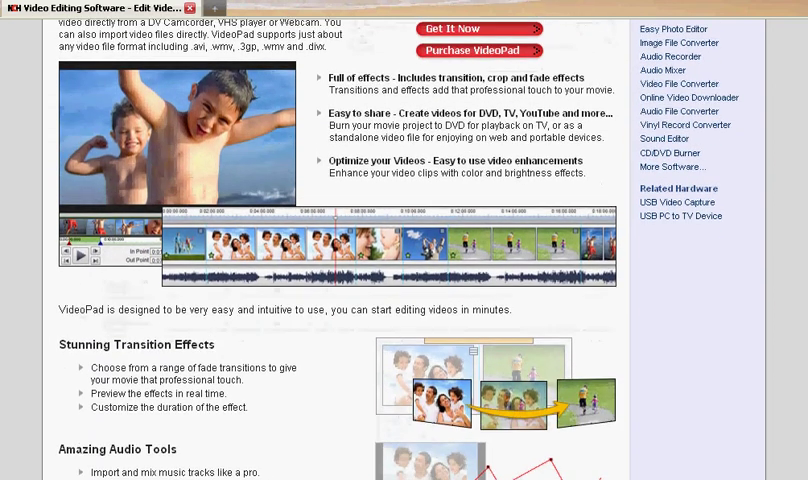
scroll(400, 240, down, 1)
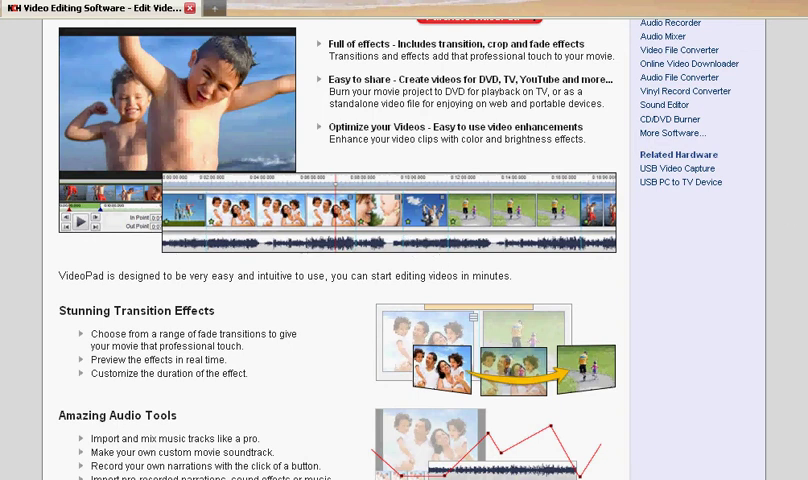
scroll(340, 250, down, 1)
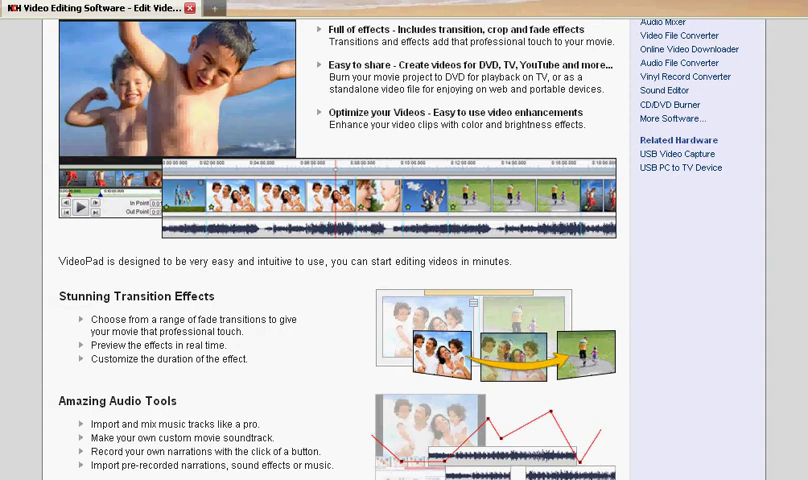
scroll(340, 250, down, 1)
scroll(340, 250, down, 1)
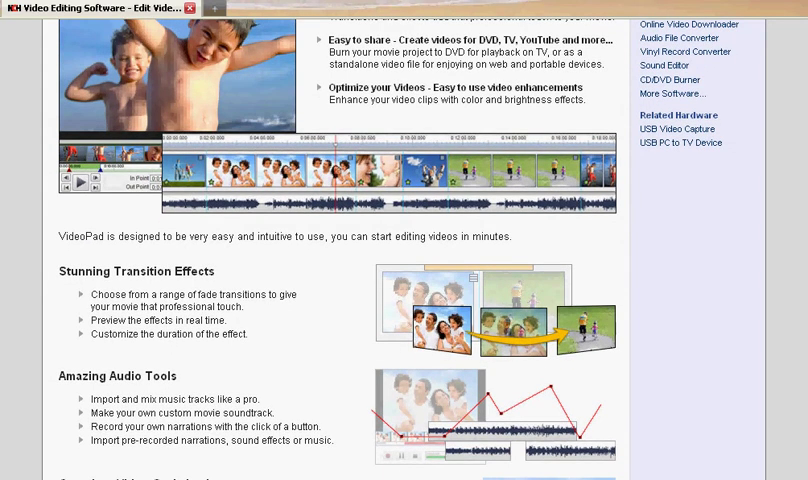
scroll(400, 250, down, 1)
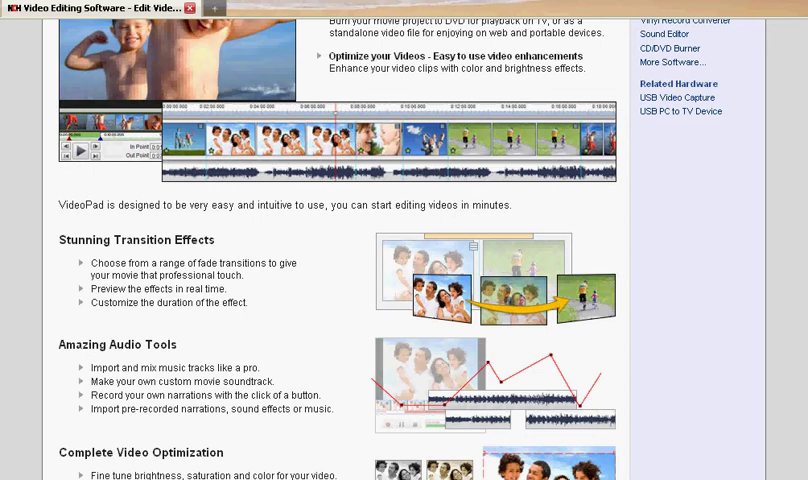
scroll(350, 137, down, 3)
scroll(647, 160, down, 3)
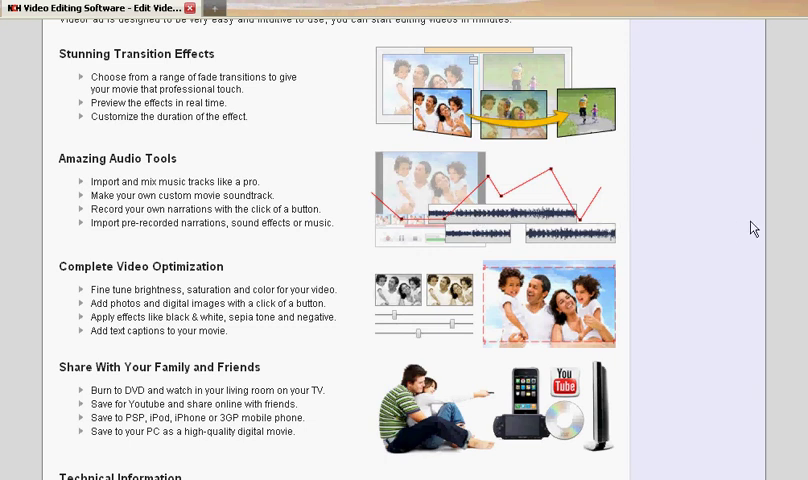
scroll(400, 240, down, 1)
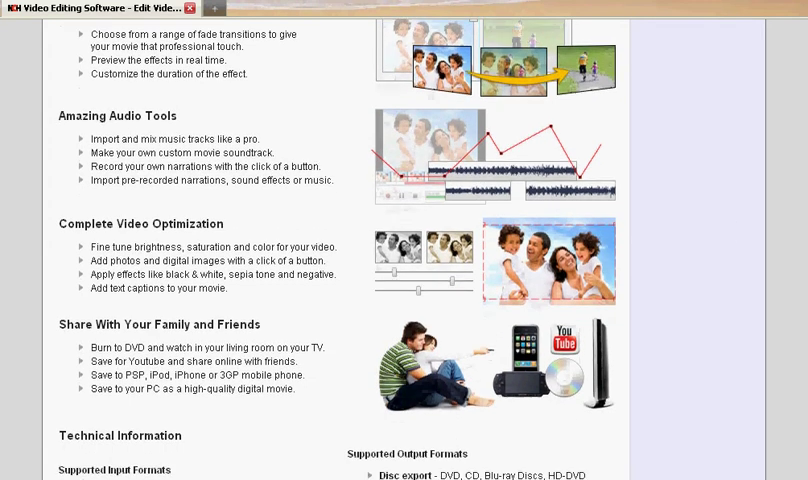
scroll(400, 240, down, 2)
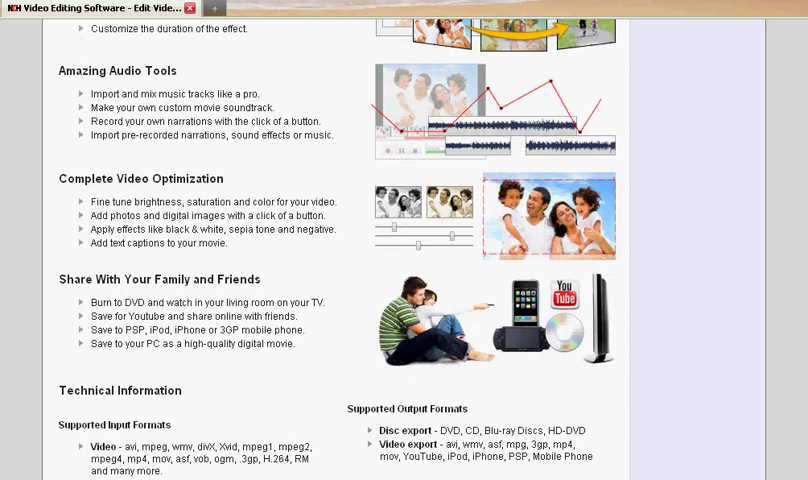
scroll(620, 230, down, 2)
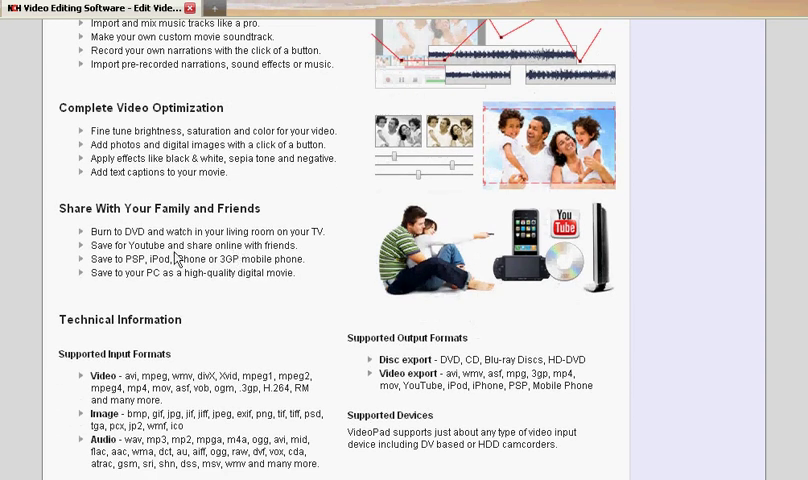
scroll(400, 240, down, 3)
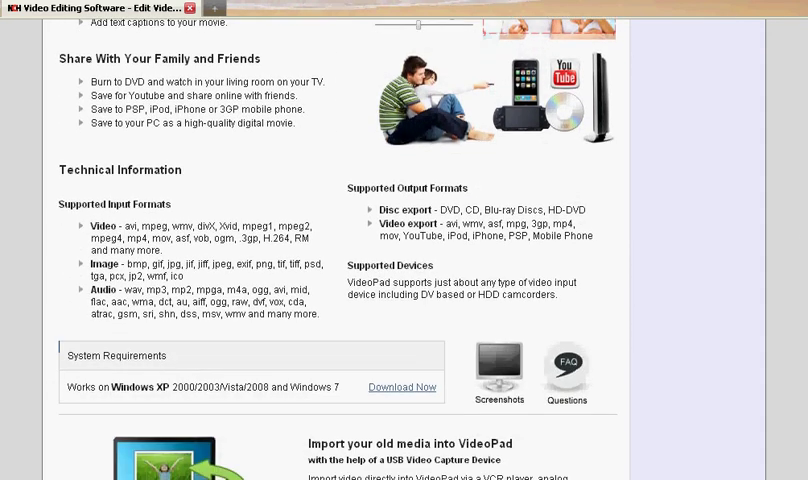
scroll(400, 240, down, 2)
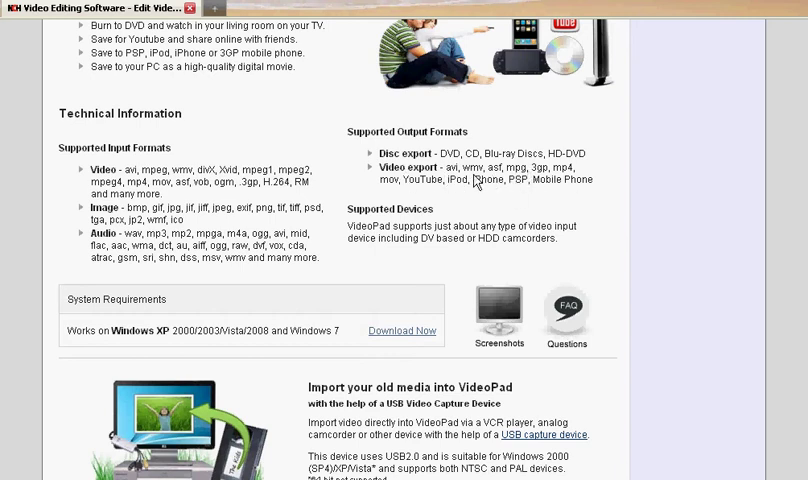
scroll(456, 211, down, 2)
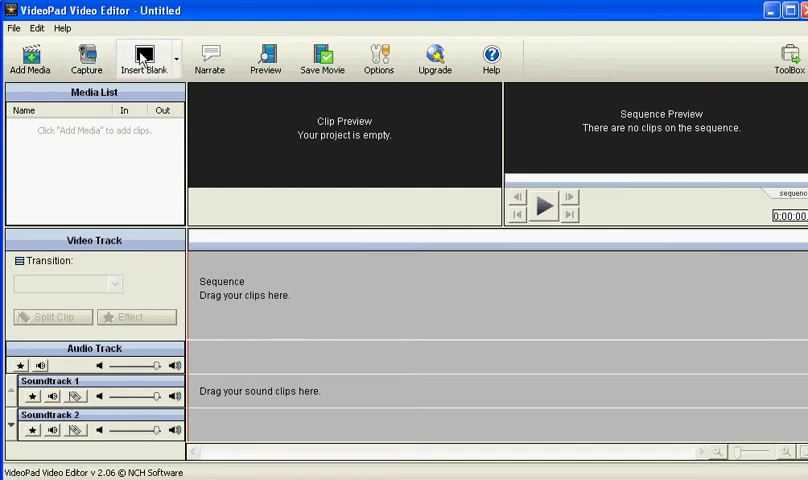
click(223, 62)
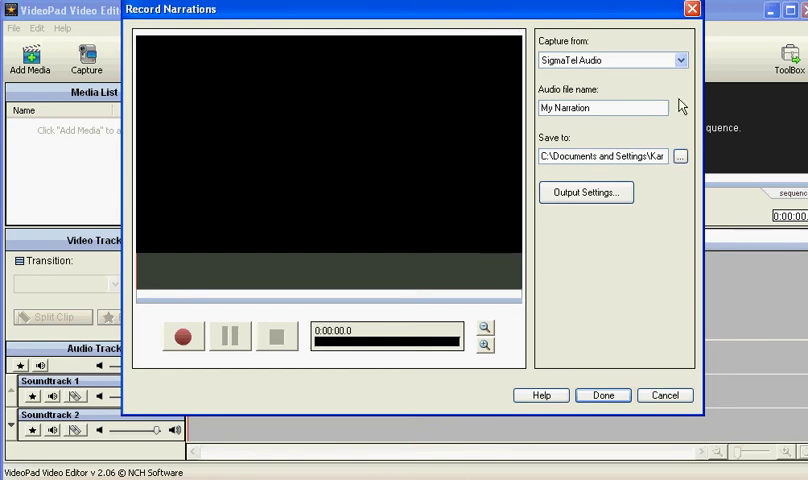
click(680, 60)
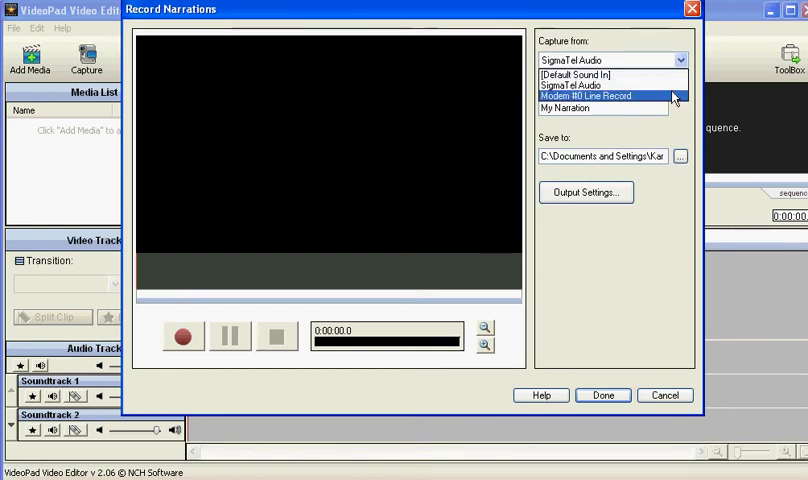
click(600, 85)
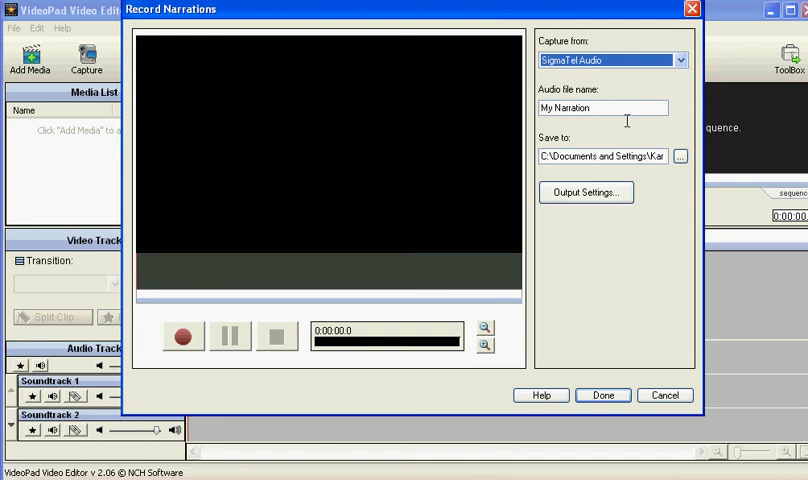
click(603, 395)
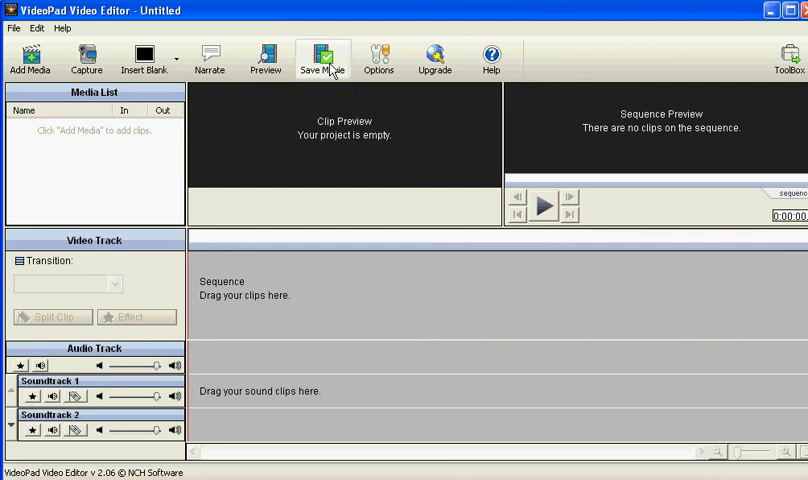
click(378, 60)
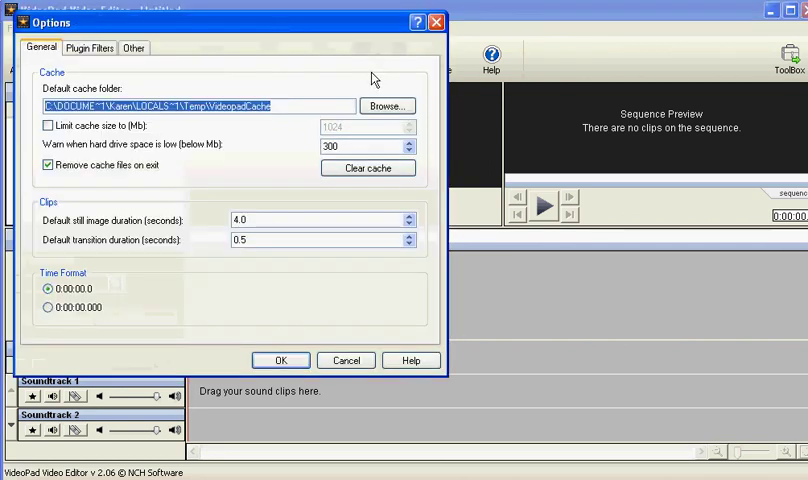
click(436, 22)
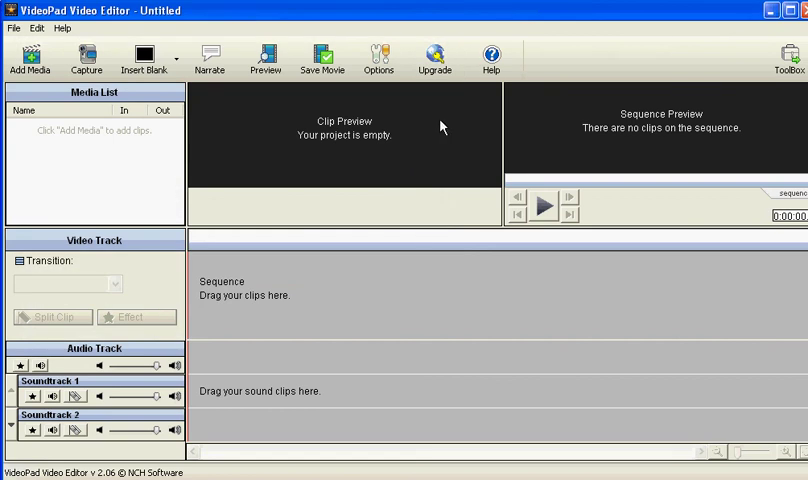